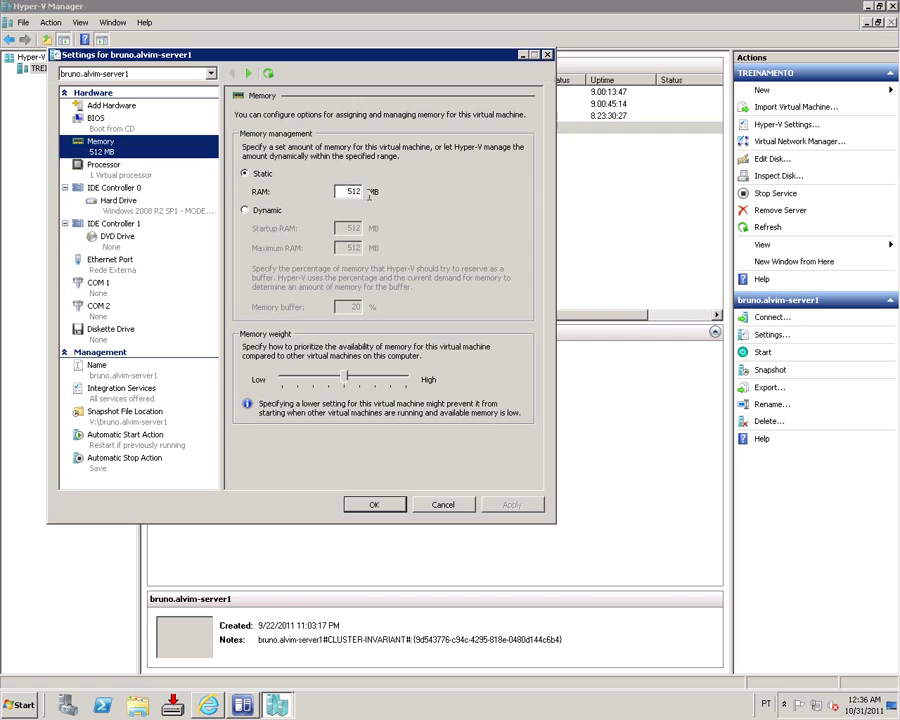
pyautogui.doubleClick(356, 195)
pyautogui.click(349, 194)
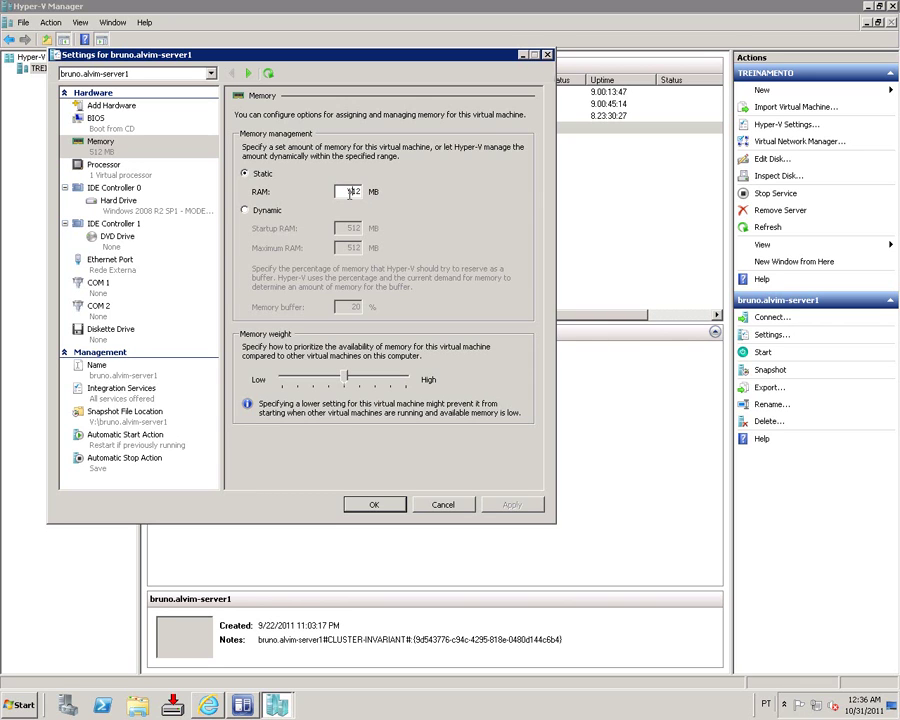
pyautogui.doubleClick(349, 194)
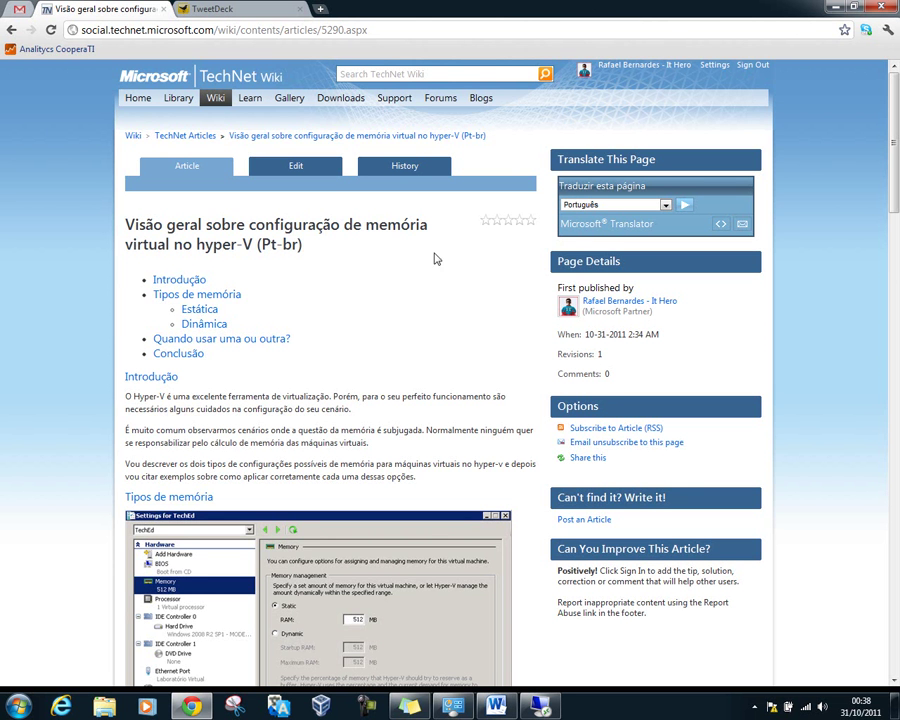
# Read the static memory section (Memória Estática) of the TechNet Wiki article on Hyper-V virtual memory.
pyautogui.scroll(-8, 247, 383)
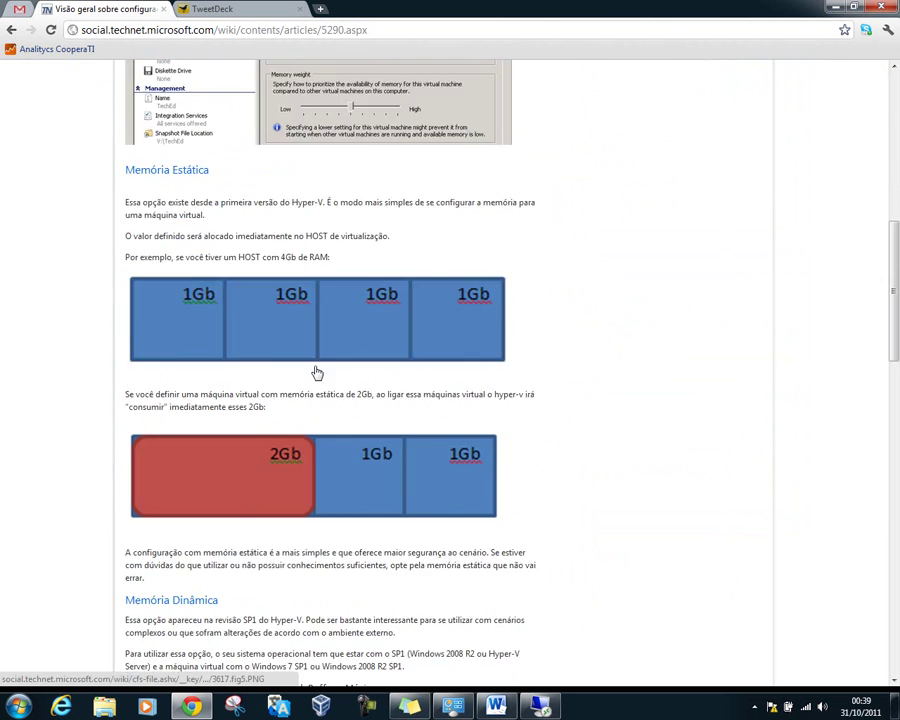
pyautogui.scroll(-3, 310, 364)
pyautogui.scroll(1, 226, 262)
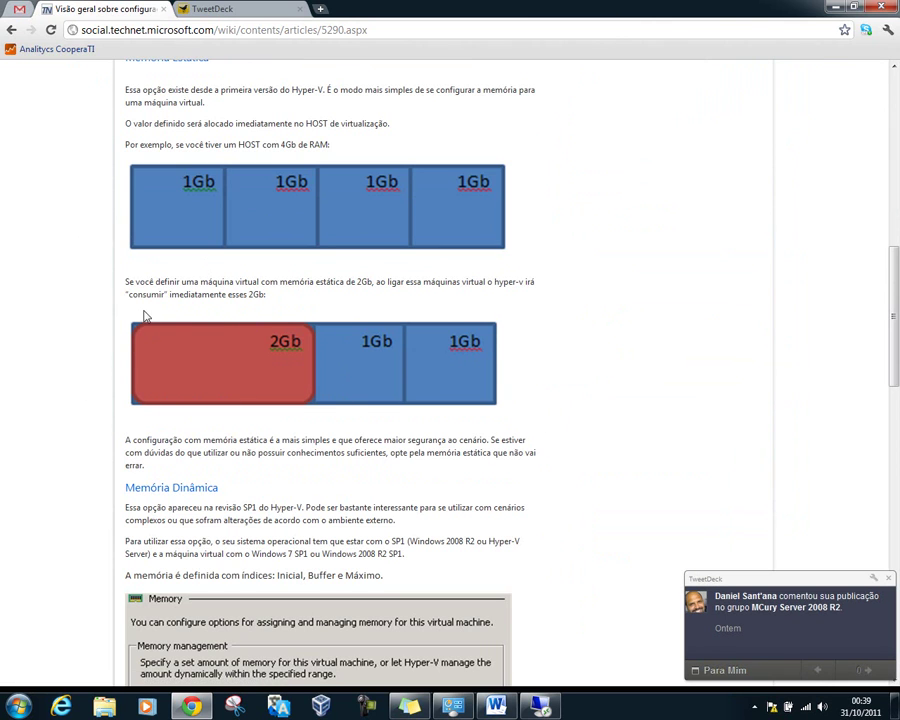
# Switch to the remote Hyper-V Manager session and change the virtual machine's memory management from Static to Dynamic.
pyautogui.click(540, 706)
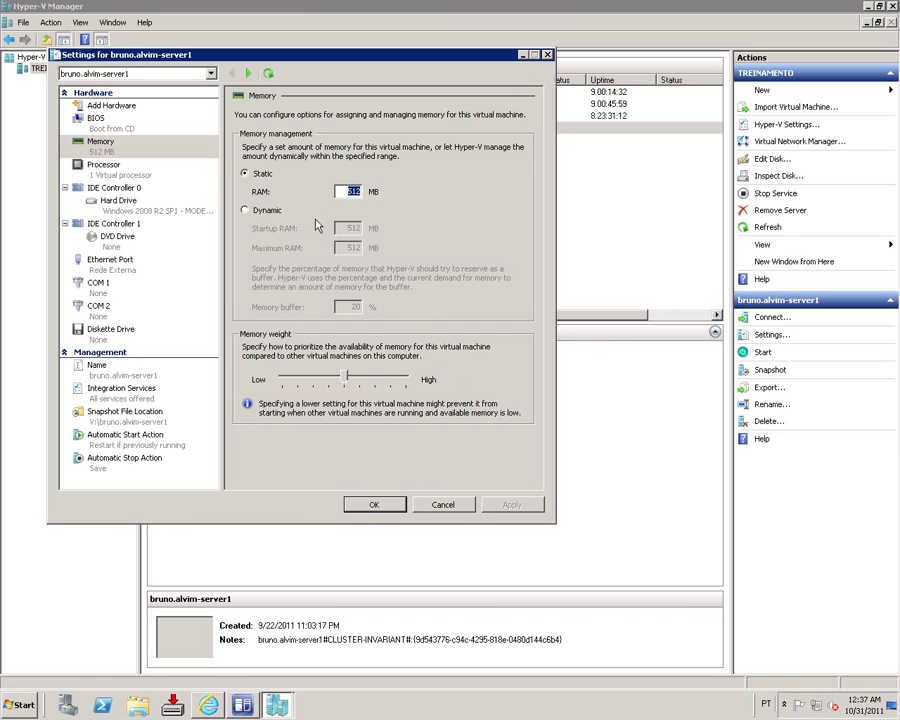
pyautogui.click(355, 193)
pyautogui.doubleClick(355, 194)
pyautogui.click(355, 194)
pyautogui.moveTo(388, 58); pyautogui.dragTo(438, 138)
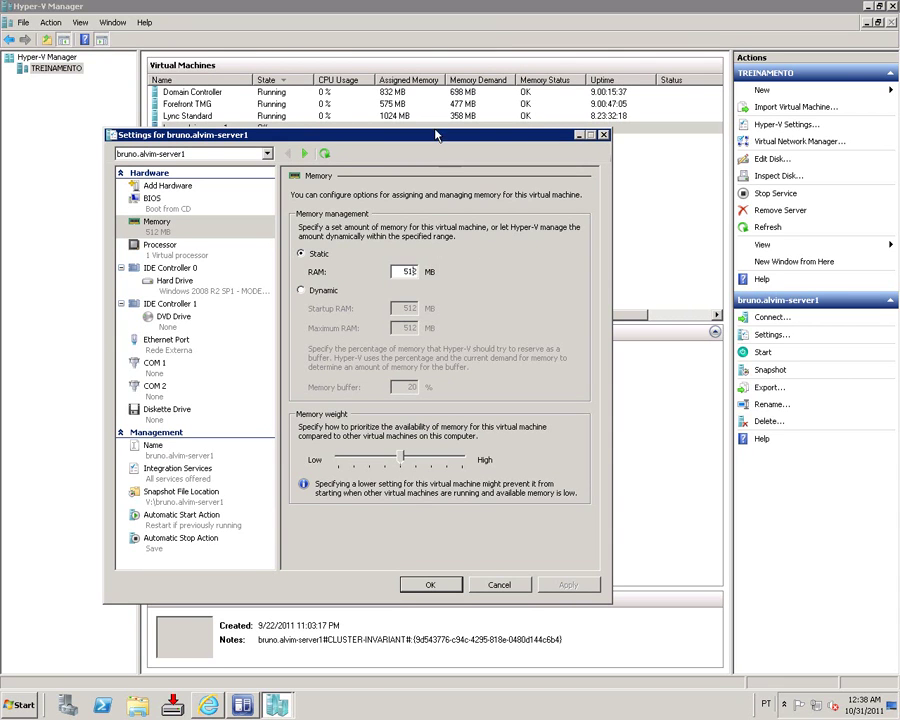
pyautogui.moveTo(458, 145); pyautogui.dragTo(488, 141)
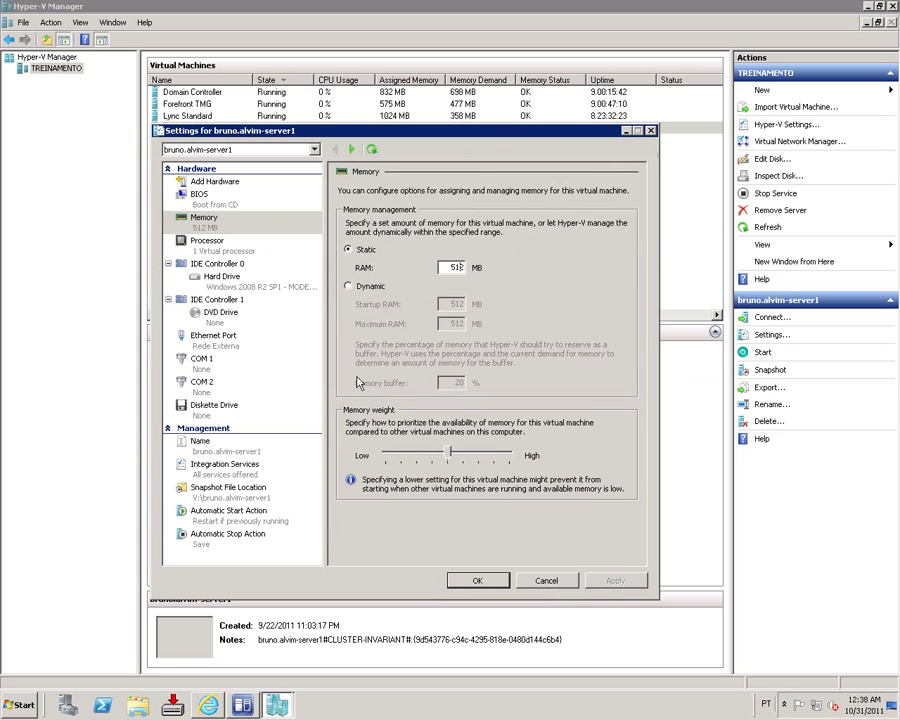
pyautogui.click(371, 288)
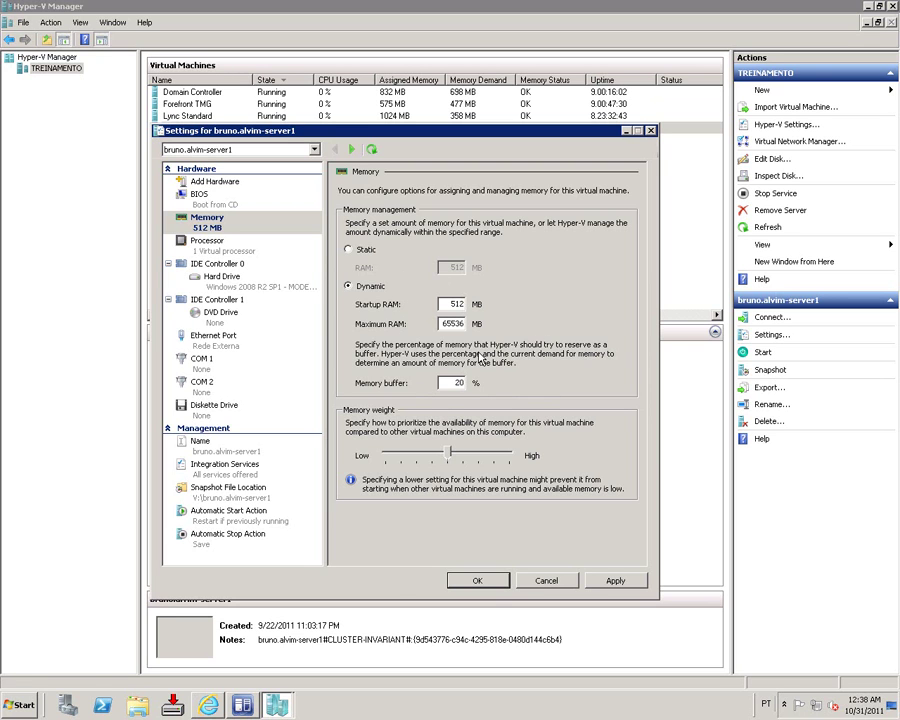
# Run winver on the host to check its Windows version and service pack, and close the version information.
pyautogui.click(8, 702)
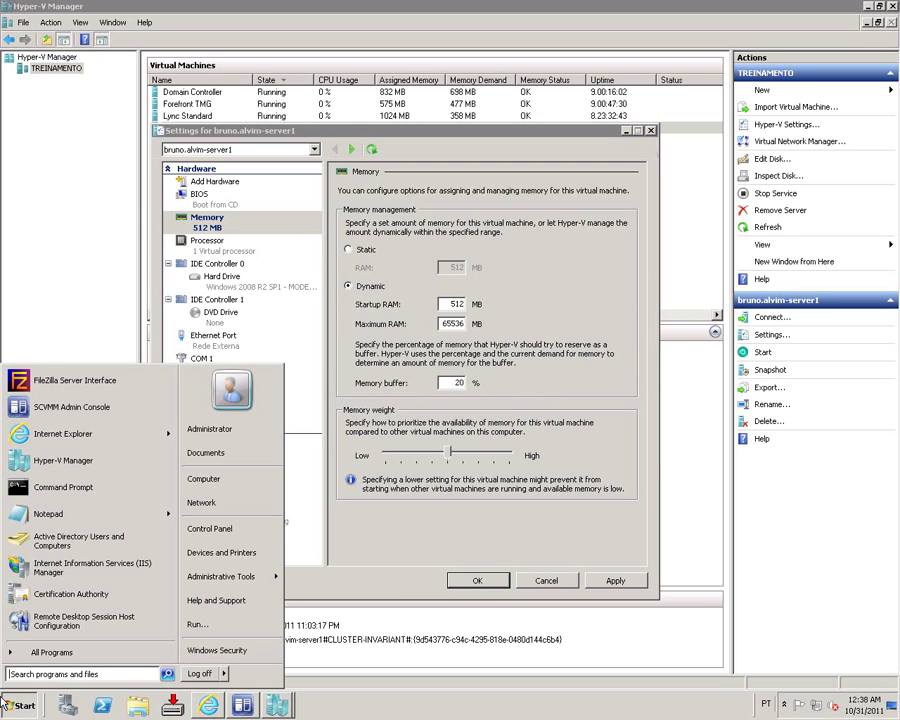
pyautogui.write('winver')
pyautogui.press('Return')
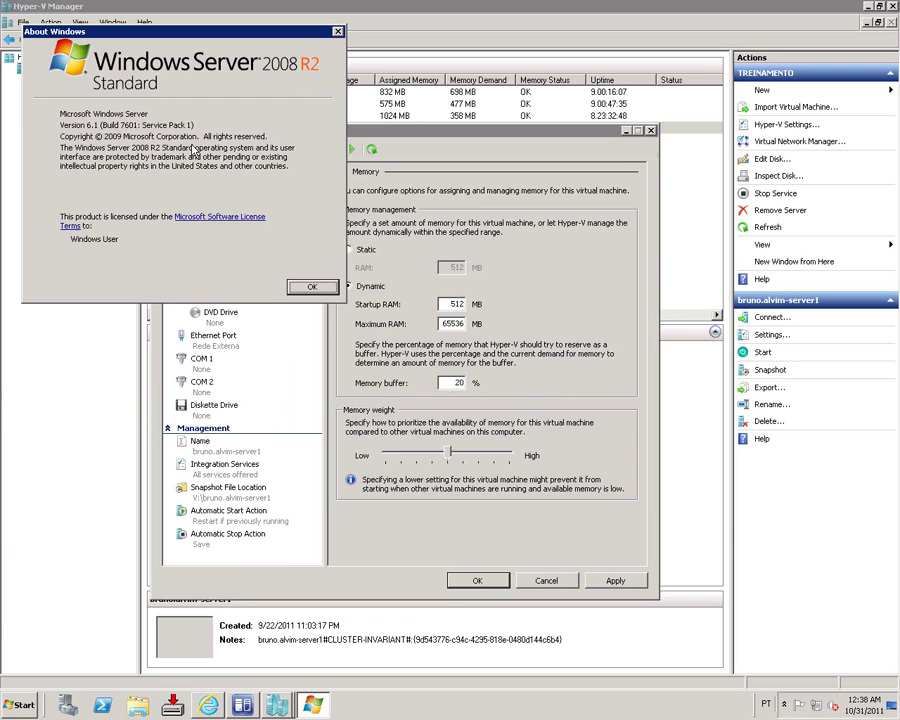
pyautogui.click(312, 288)
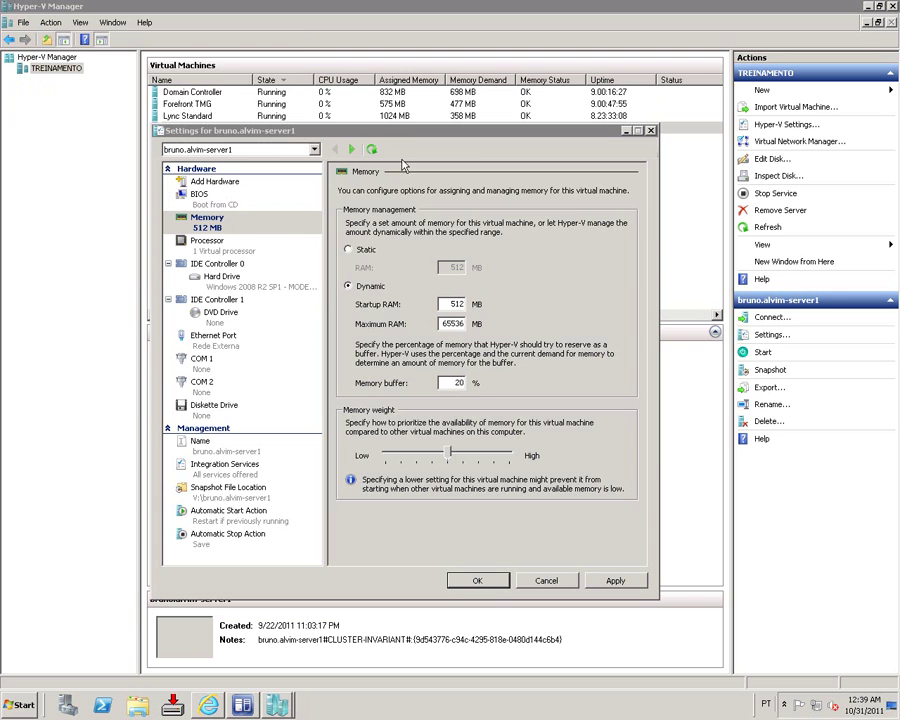
# Examine the memory columns of the virtual machine list and the Startup RAM and Maximum RAM settings.
pyautogui.moveTo(410, 139); pyautogui.dragTo(421, 183)
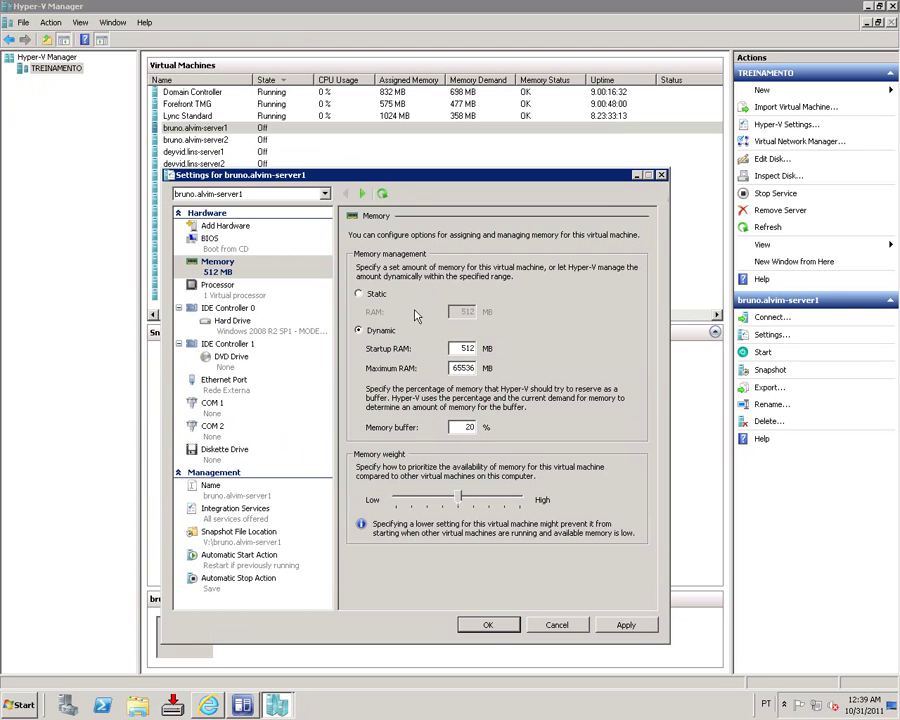
pyautogui.moveTo(502, 177); pyautogui.dragTo(494, 140)
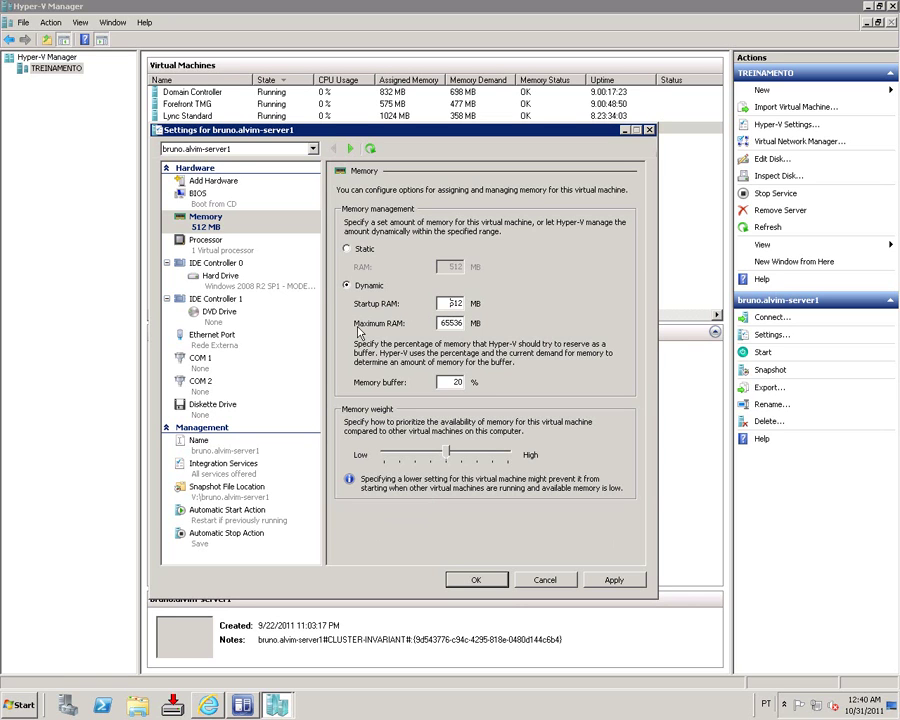
pyautogui.doubleClick(449, 324)
pyautogui.press('Tab')
pyautogui.hotkey('shift', 'Tab')
pyautogui.hotkey('shift', 'Tab')
pyautogui.doubleClick(449, 322)
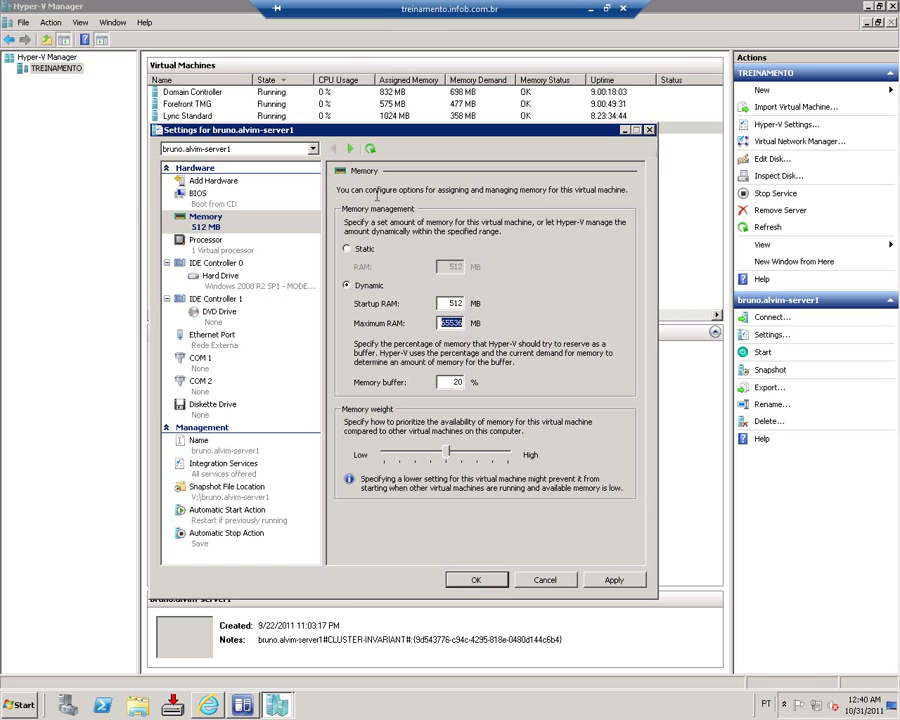
pyautogui.click(451, 303)
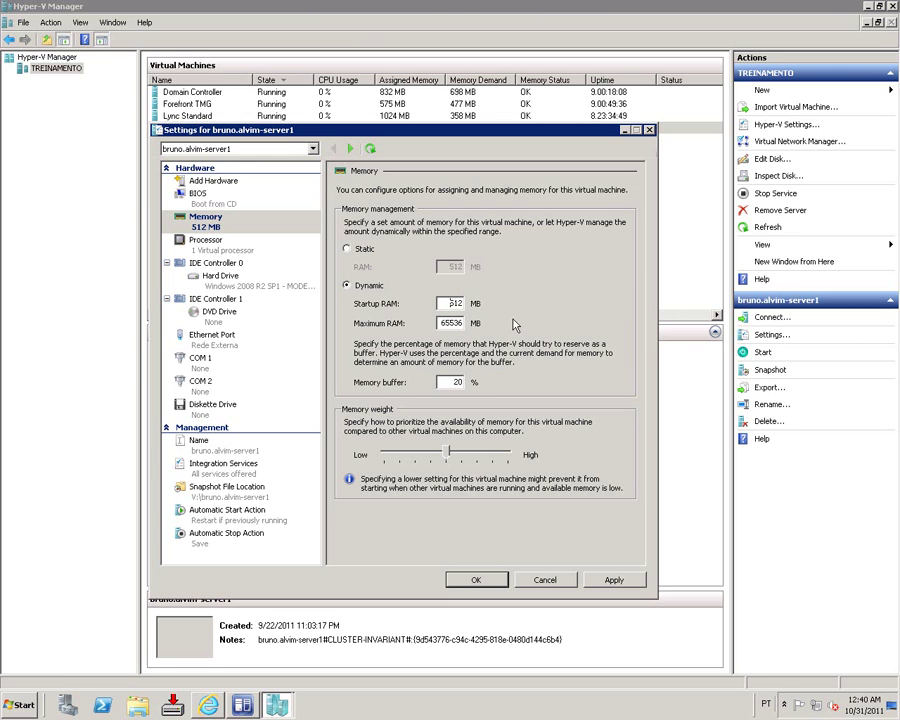
# Run taskmgr to check the host's physical memory in the performance data, and close Task Manager.
pyautogui.click(17, 712)
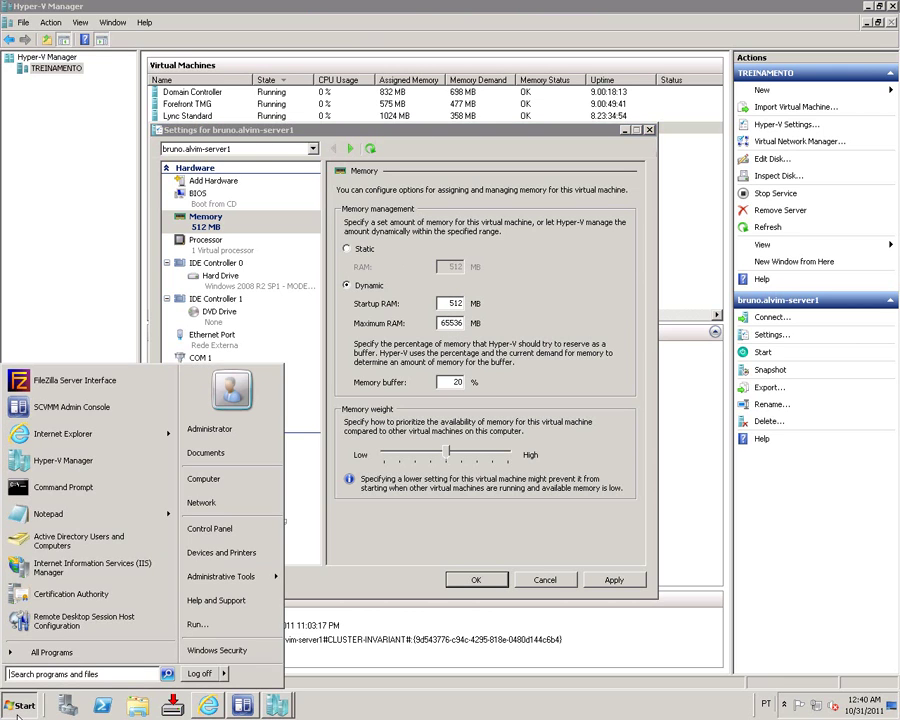
pyautogui.write('taskmgr')
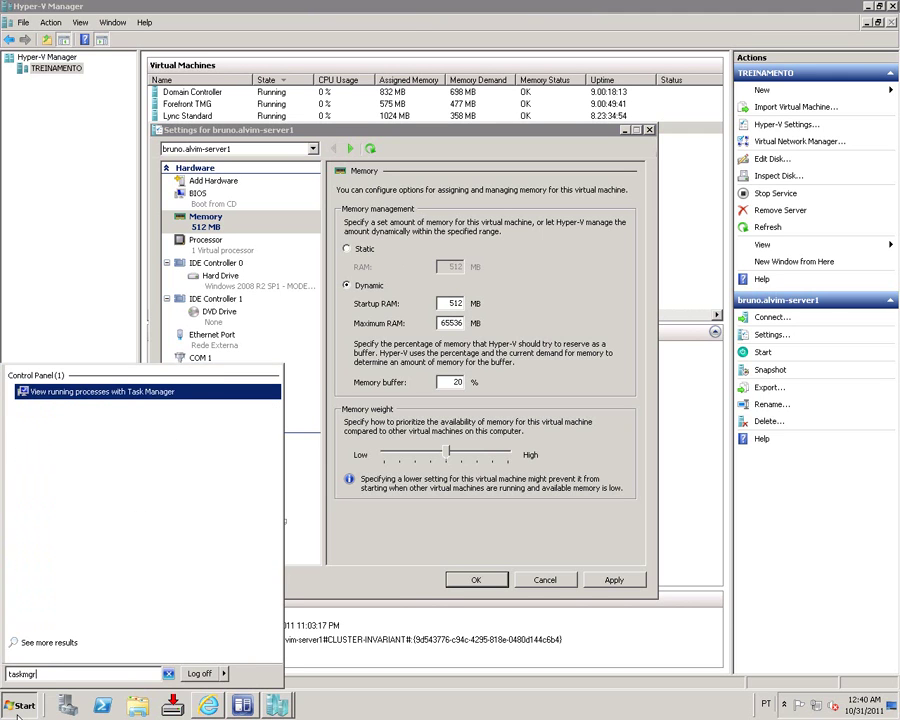
pyautogui.press('Return')
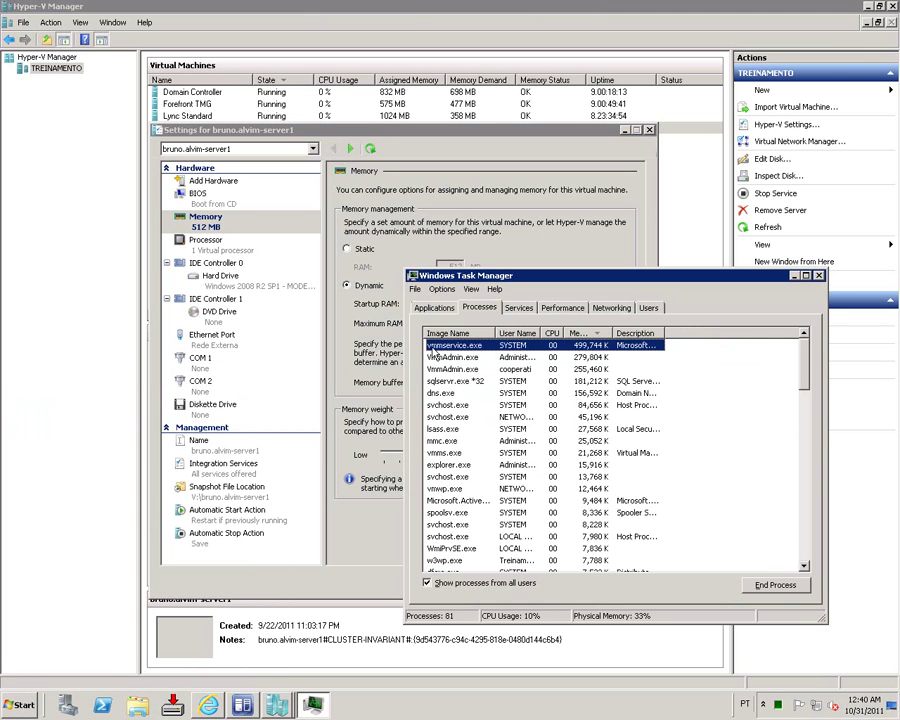
pyautogui.click(564, 308)
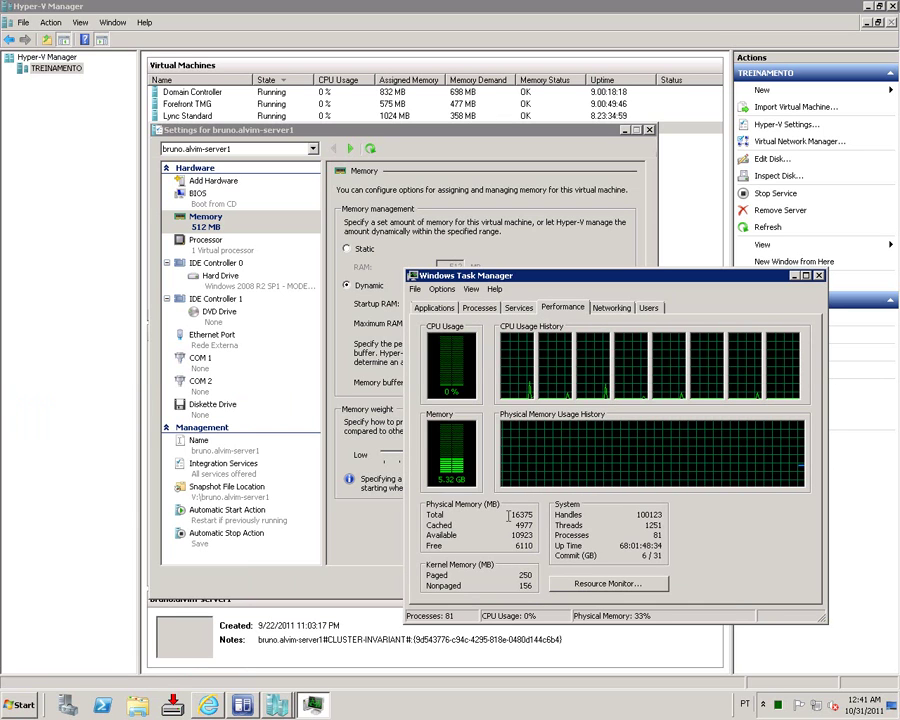
pyautogui.click(818, 275)
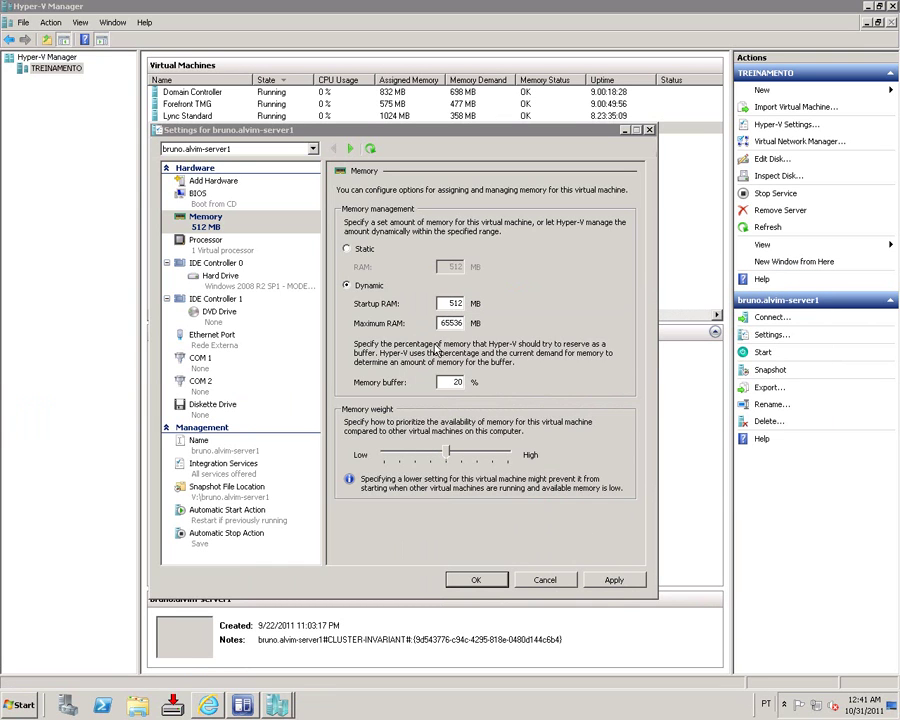
pyautogui.doubleClick(455, 323)
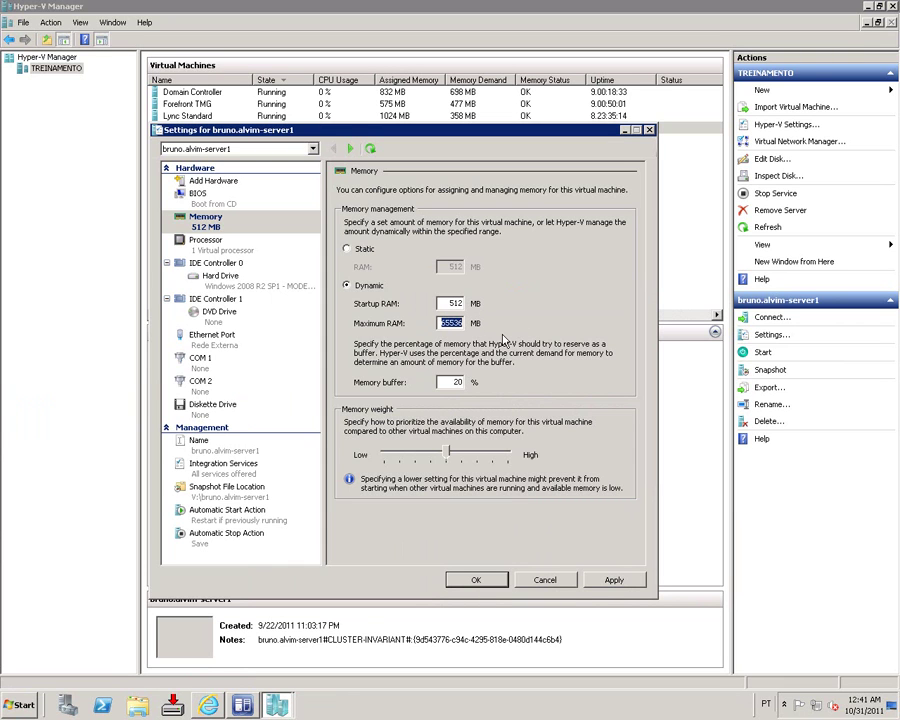
pyautogui.click(456, 323)
pyautogui.doubleClick(445, 323)
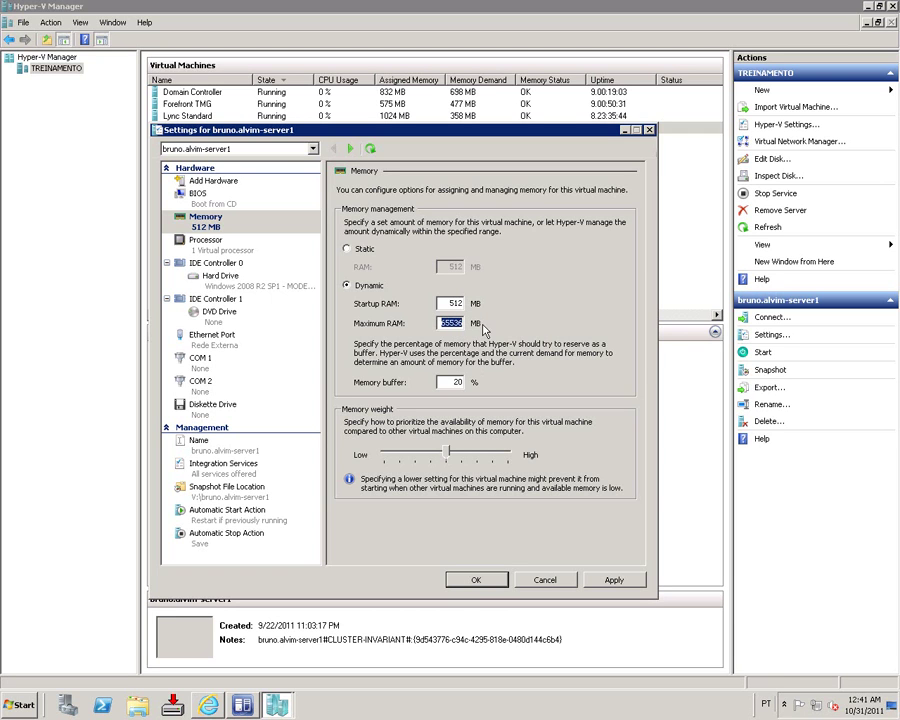
pyautogui.click(457, 323)
# Try a different memory buffer percentage for the virtual machine and restore the buffer to 20%.
pyautogui.doubleClick(457, 381)
pyautogui.write('2')
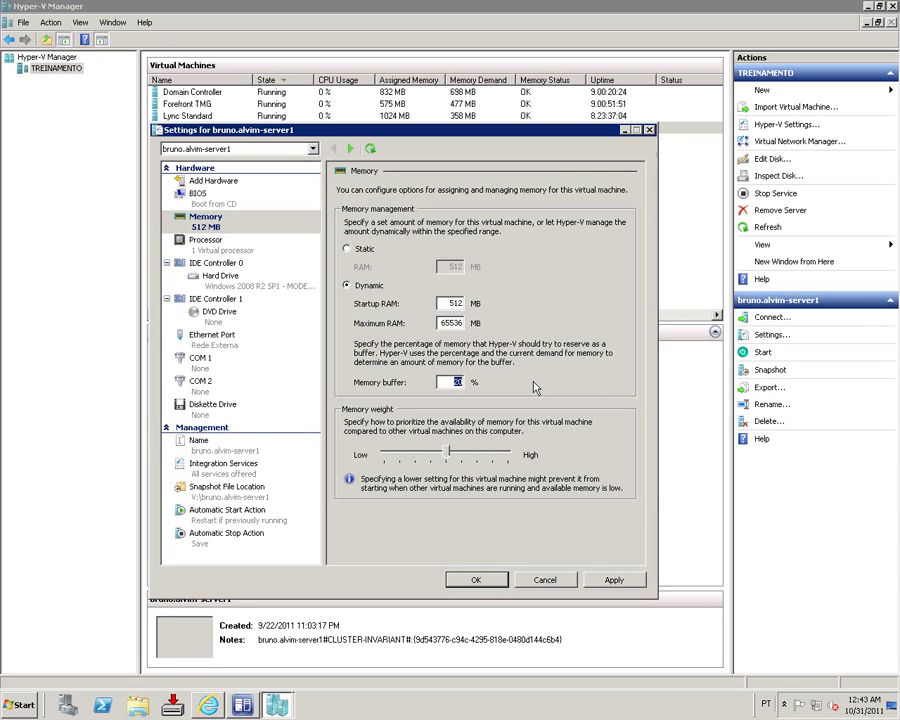
pyautogui.write('8')
pyautogui.doubleClick(450, 383)
pyautogui.write('20')
# Move the settings dialog clear of the virtual machine list and switch to the wiki article's "Quando usar uma ou outra?" section.
pyautogui.moveTo(458, 134); pyautogui.dragTo(497, 148)
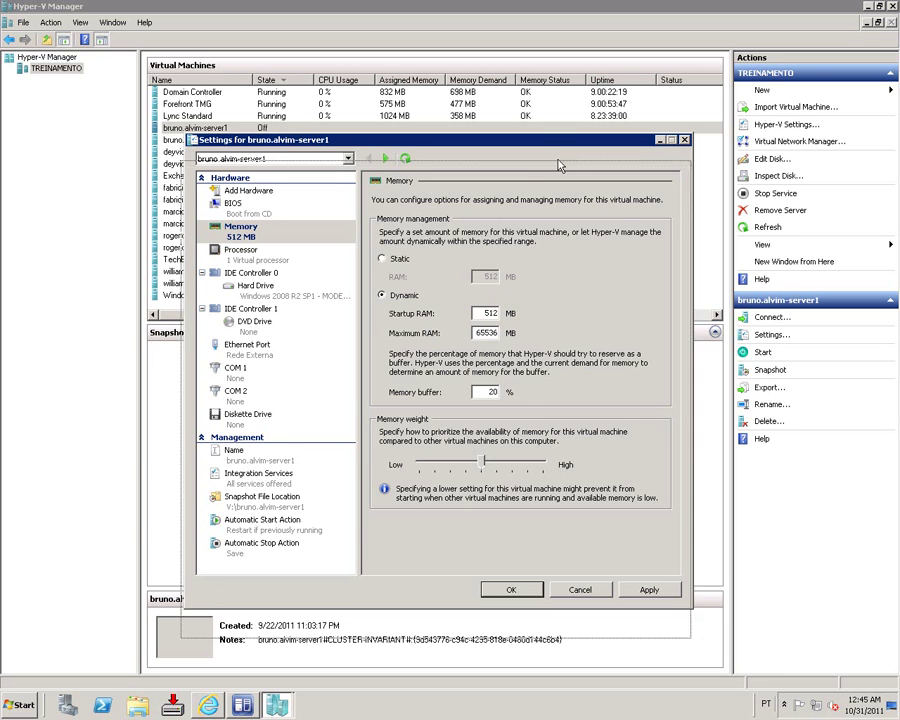
pyautogui.moveTo(627, 140); pyautogui.dragTo(617, 176)
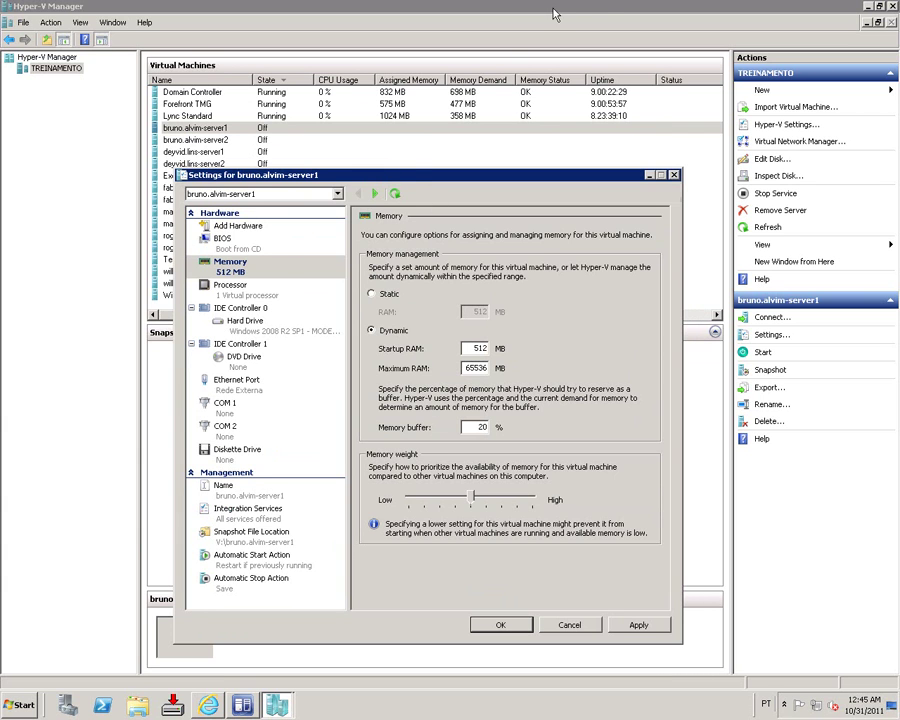
pyautogui.click(591, 6)
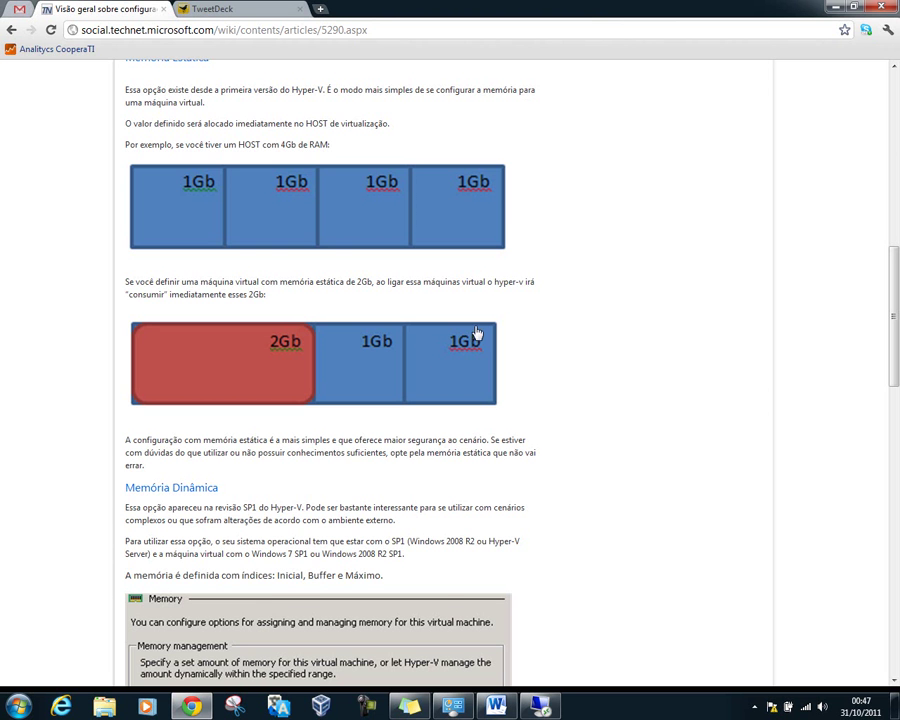
pyautogui.scroll(-3, 653, 330)
pyautogui.scroll(-10, 653, 330)
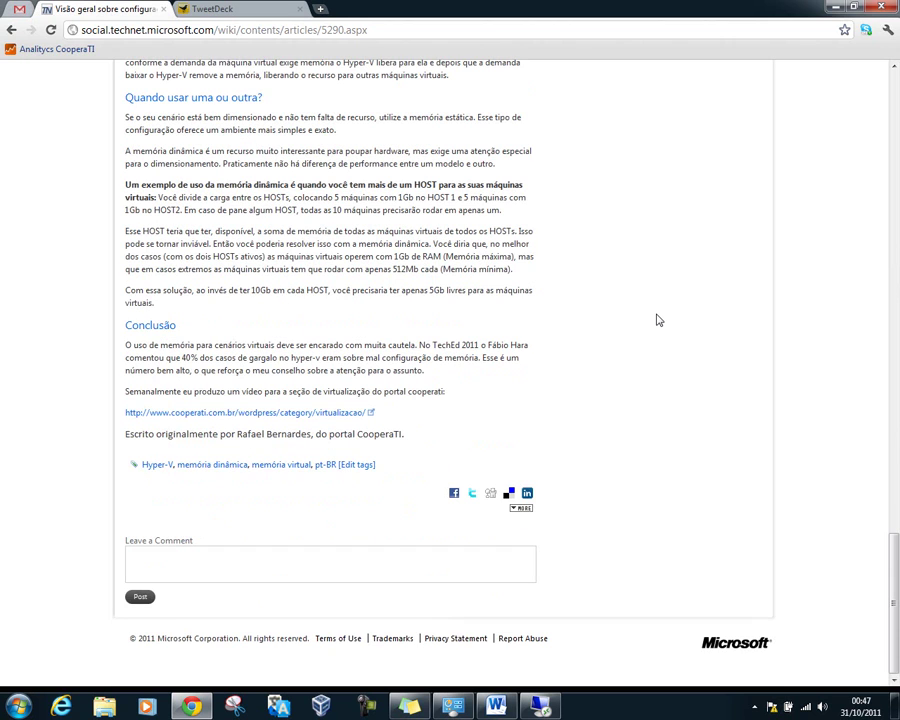
# Study the article's dynamic memory example that splits ten virtual machines across two hosts, highlighting the relevant phrases.
pyautogui.moveTo(161, 195); pyautogui.dragTo(184, 211)
pyautogui.click(310, 196)
pyautogui.click(222, 220)
pyautogui.doubleClick(337, 211)
pyautogui.moveTo(335, 197); pyautogui.dragTo(404, 198)
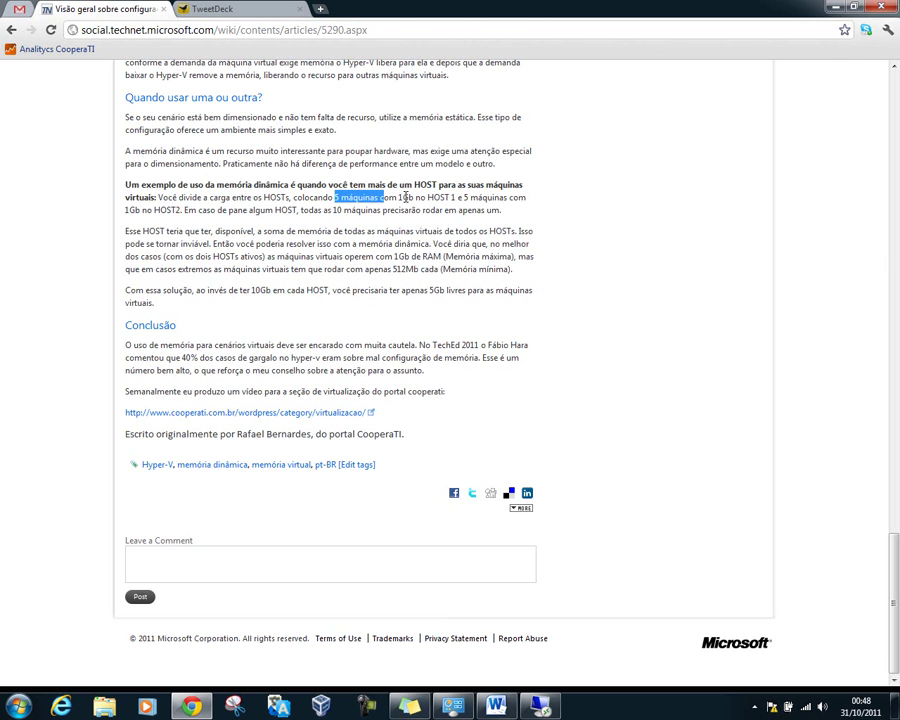
pyautogui.moveTo(463, 198); pyautogui.dragTo(496, 199)
pyautogui.click(457, 225)
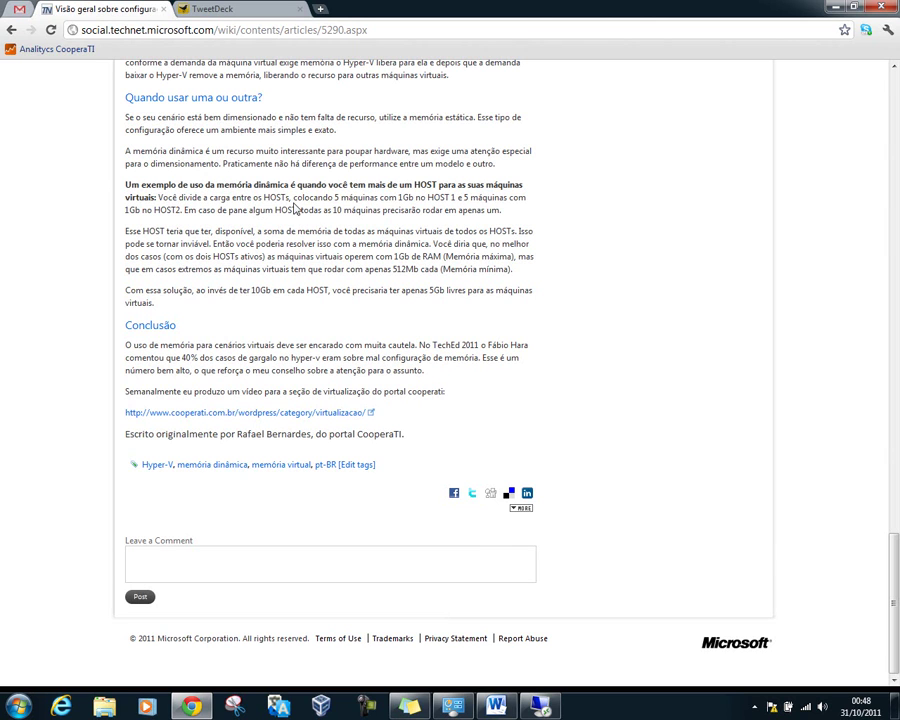
pyautogui.moveTo(327, 198); pyautogui.dragTo(407, 198)
pyautogui.click(408, 198)
# Examine the article's passages on maximum and minimum memory per virtual machine and the free memory needed on each host.
pyautogui.moveTo(394, 256); pyautogui.dragTo(507, 269)
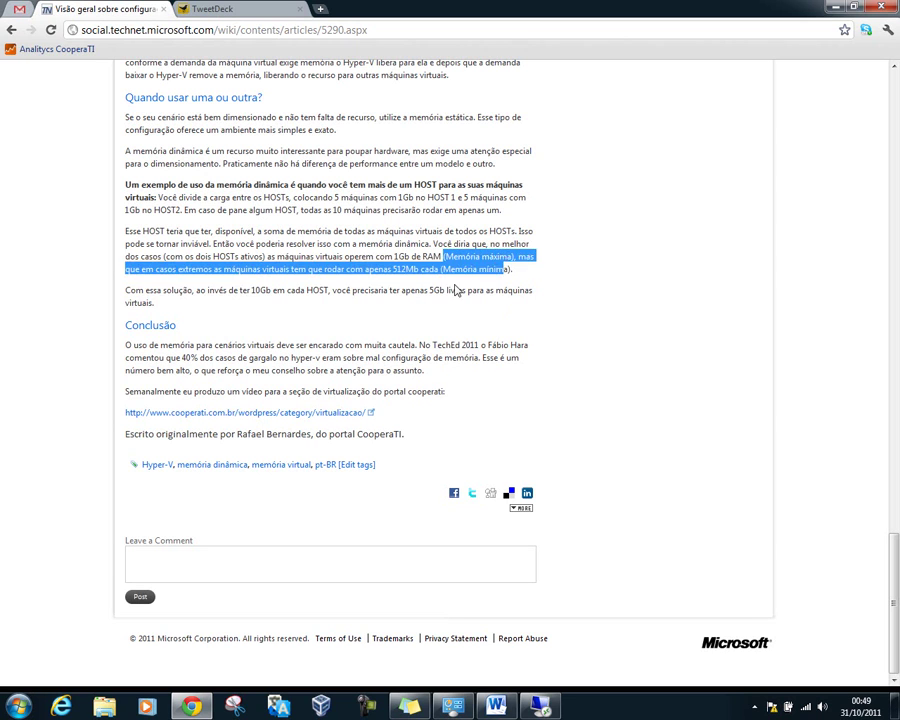
pyautogui.click(412, 311)
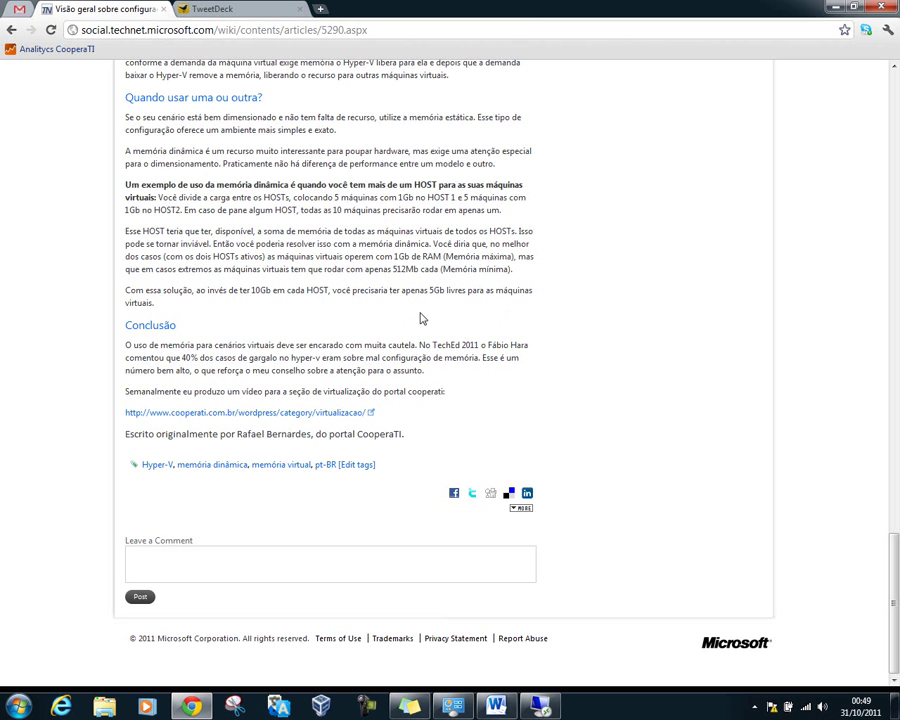
pyautogui.moveTo(393, 269); pyautogui.dragTo(412, 270)
pyautogui.moveTo(196, 290); pyautogui.dragTo(326, 290)
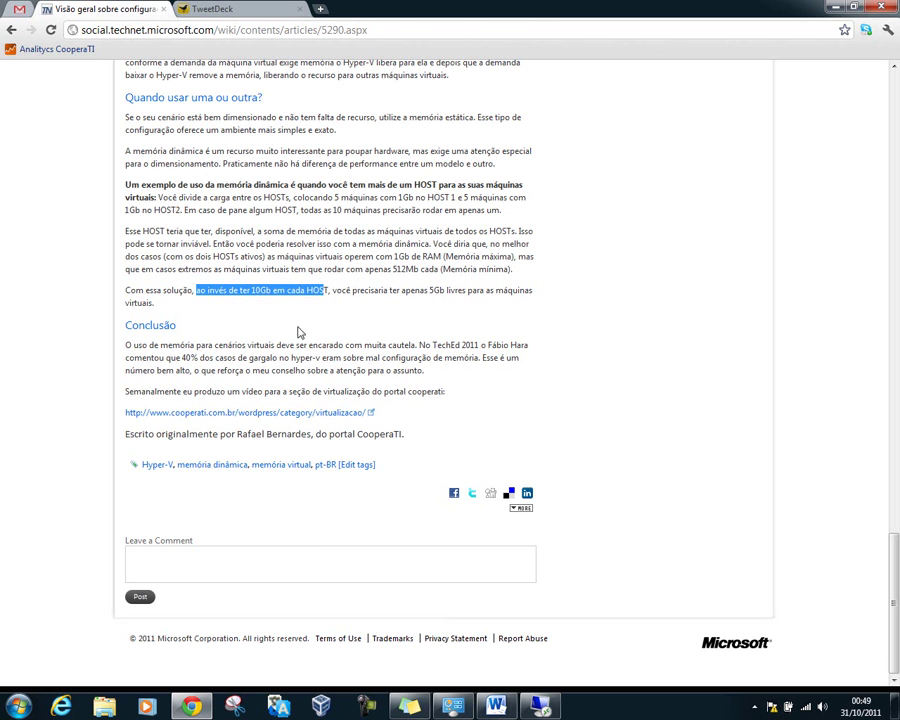
pyautogui.moveTo(228, 290); pyautogui.dragTo(262, 289)
pyautogui.moveTo(286, 197); pyautogui.dragTo(312, 203)
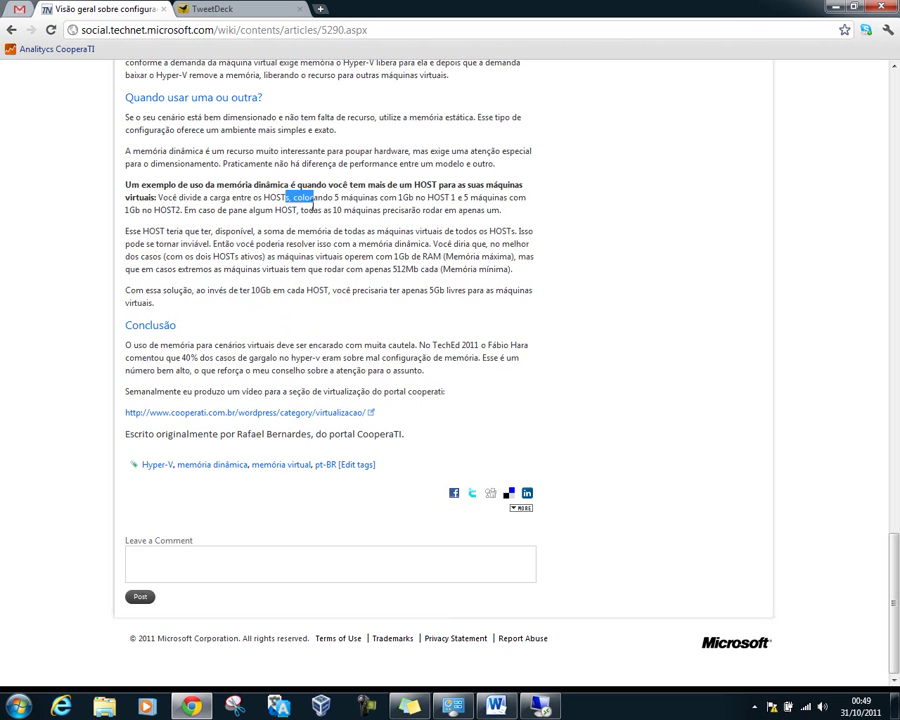
pyautogui.click(294, 288)
pyautogui.moveTo(251, 289); pyautogui.dragTo(446, 290)
pyautogui.click(472, 311)
pyautogui.tripleClick(404, 270)
pyautogui.moveTo(393, 269); pyautogui.dragTo(441, 268)
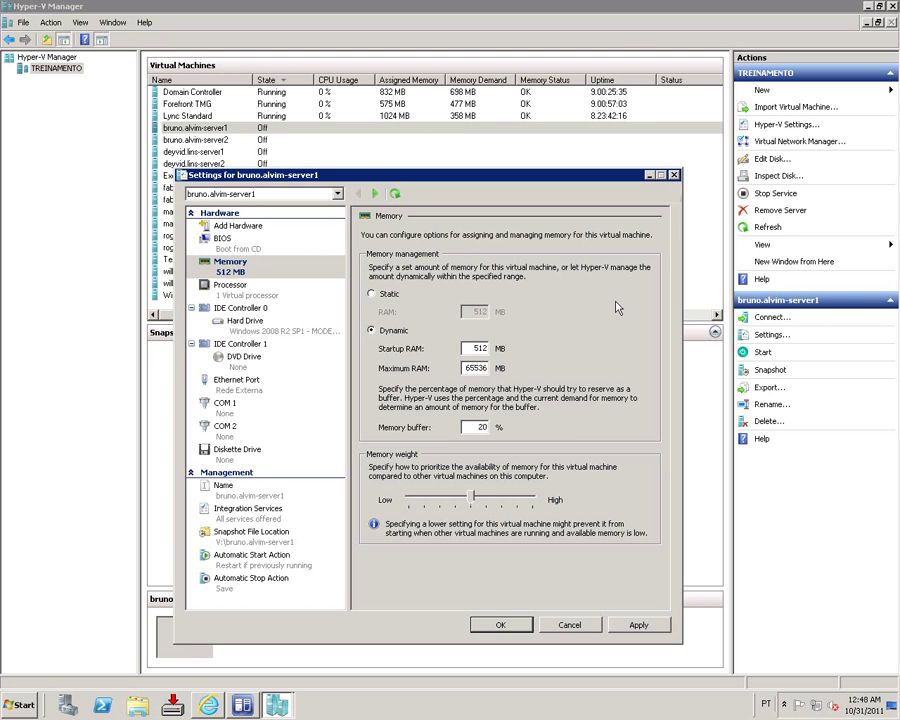
# Return from the remote session to the wiki article and go back up to its static memory section.
pyautogui.moveTo(563, 10)
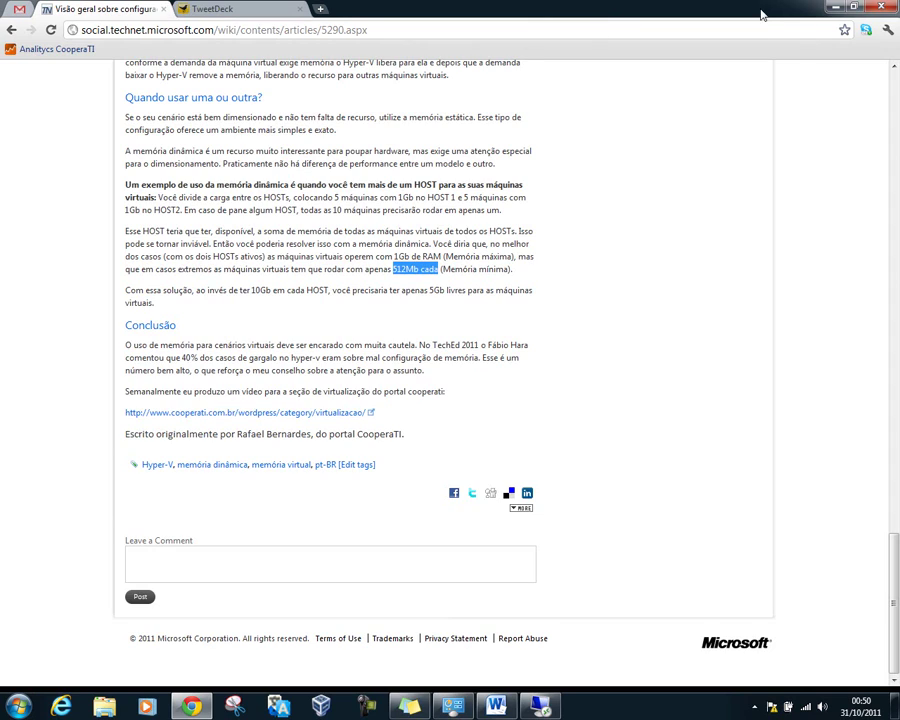
pyautogui.scroll(20, 765, 434)
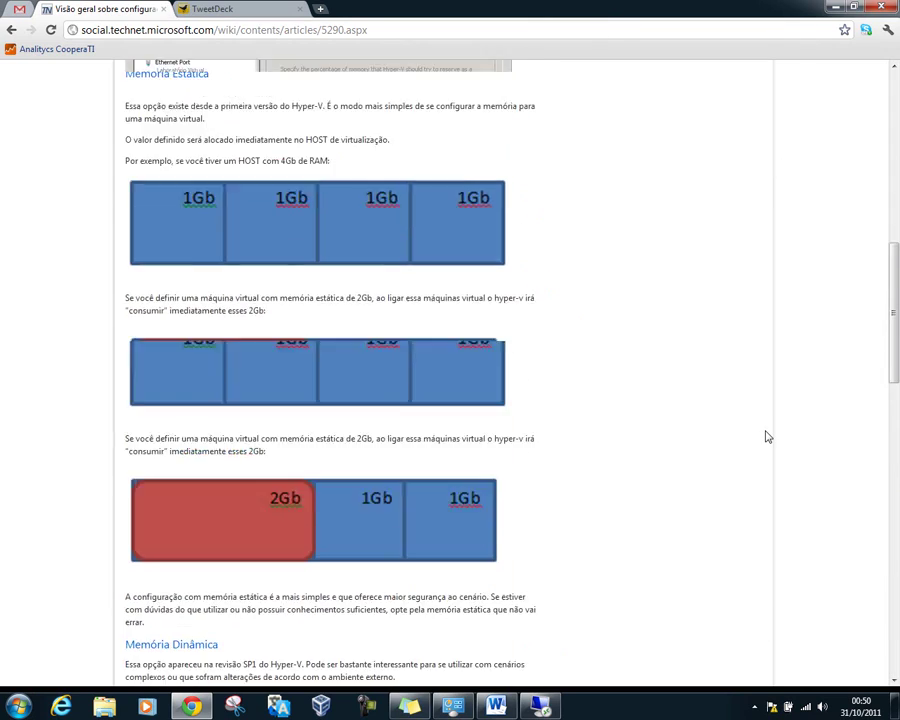